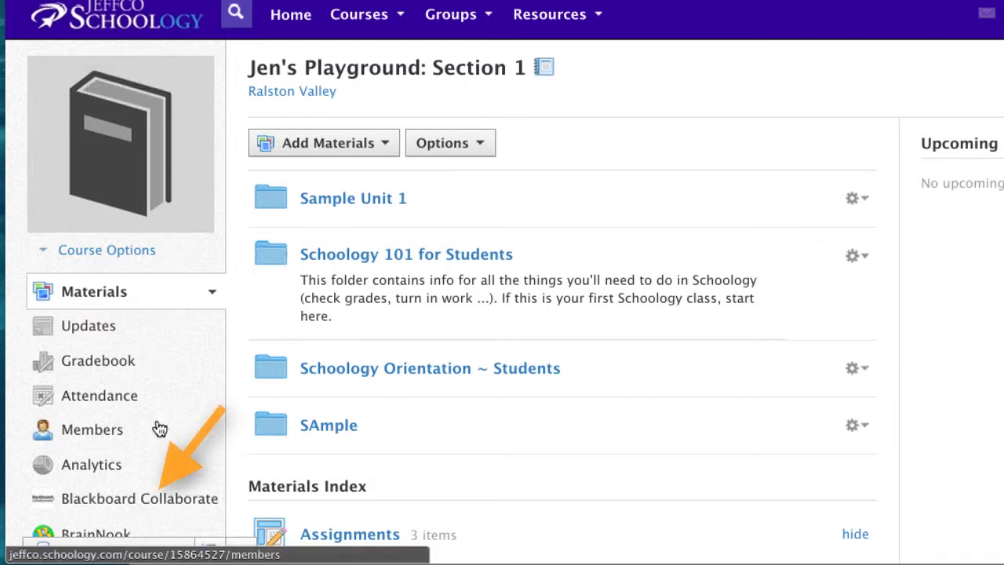
# Step: Start a new Blackboard Collaborate session for the course and title it "Personal Narrative Webinar"
pyautogui.click(161, 505)
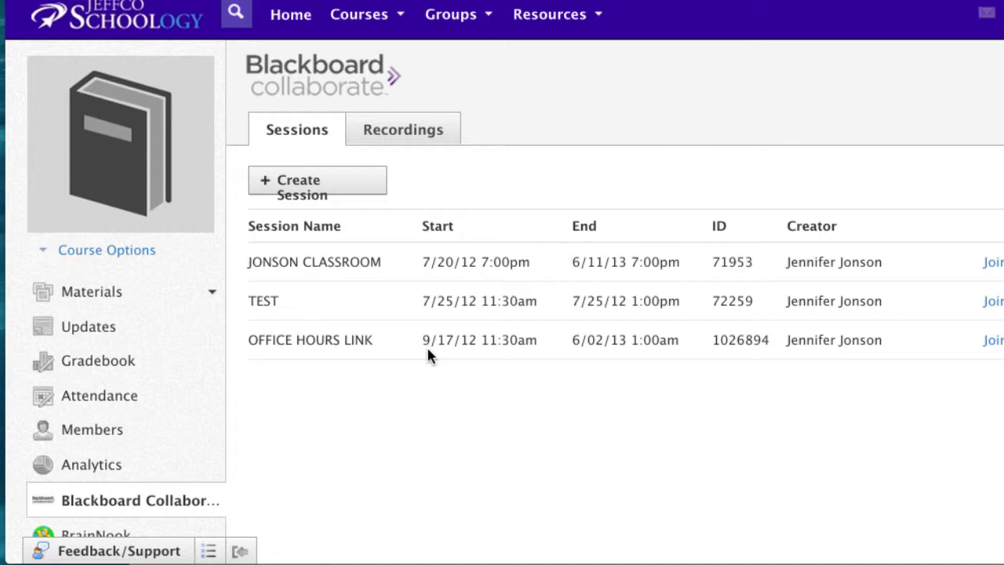
pyautogui.click(302, 193)
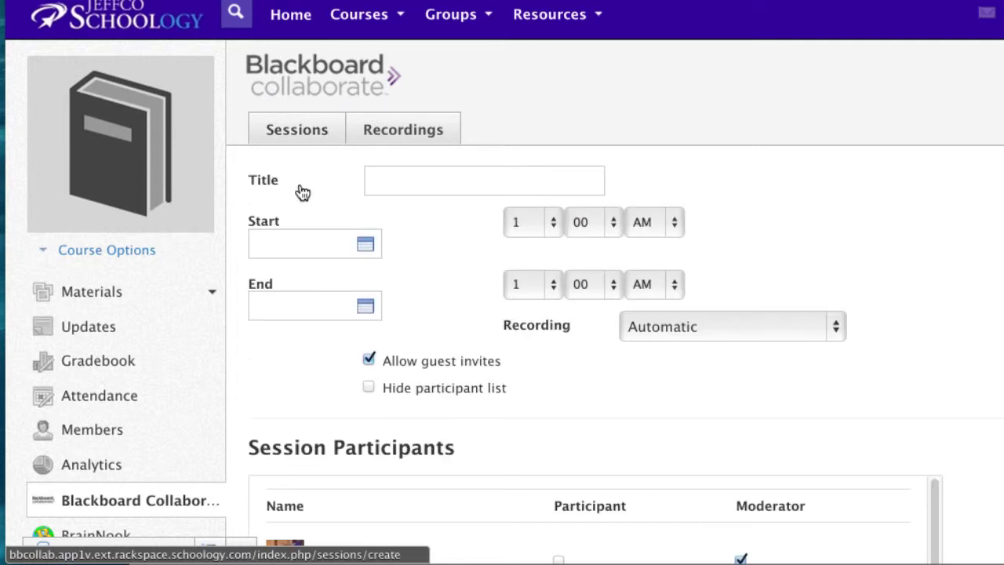
pyautogui.click(415, 183)
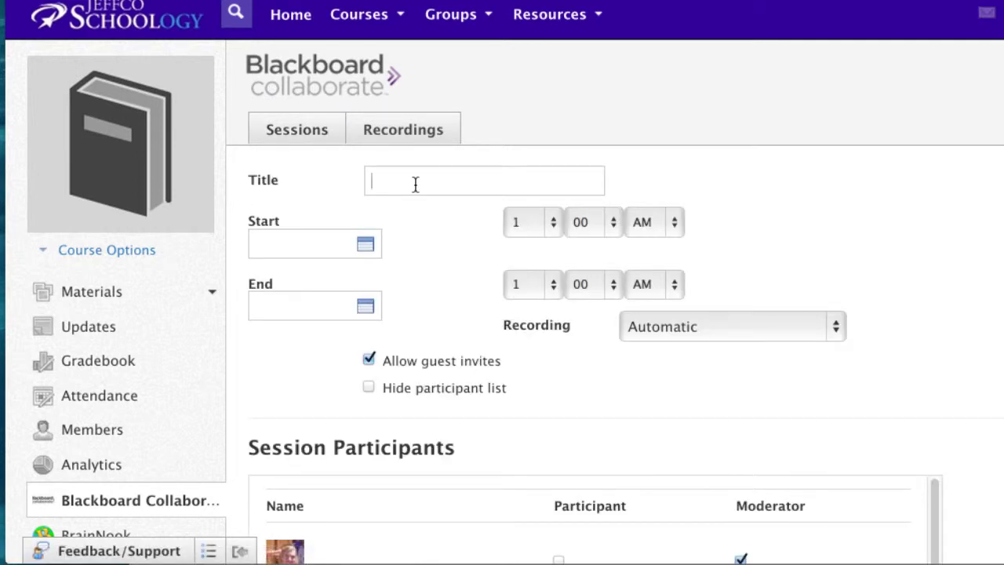
pyautogui.write('Personal Narrative Webinar')
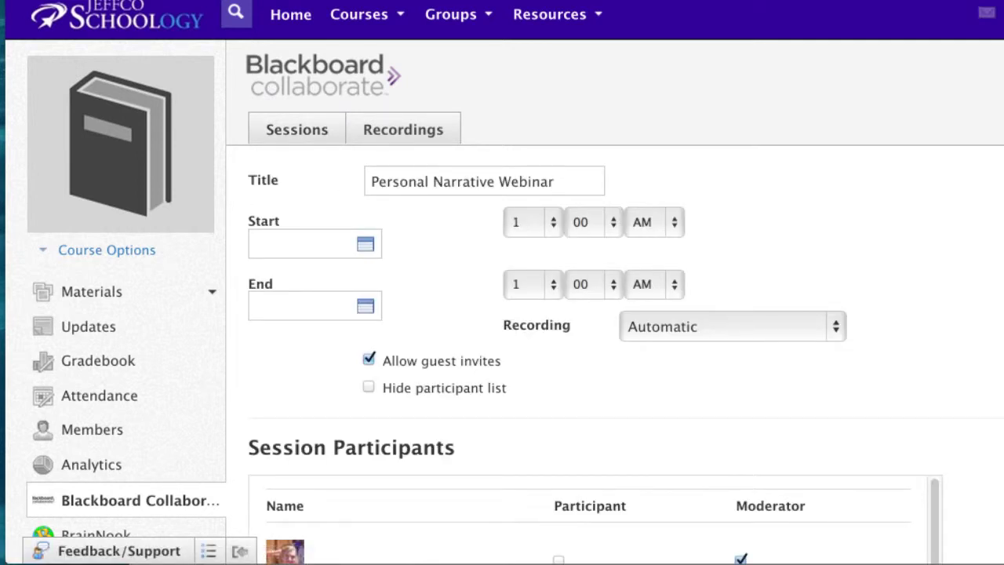
# Step: Set both the start and end dates of the session to 09/18/2012
pyautogui.click(363, 246)
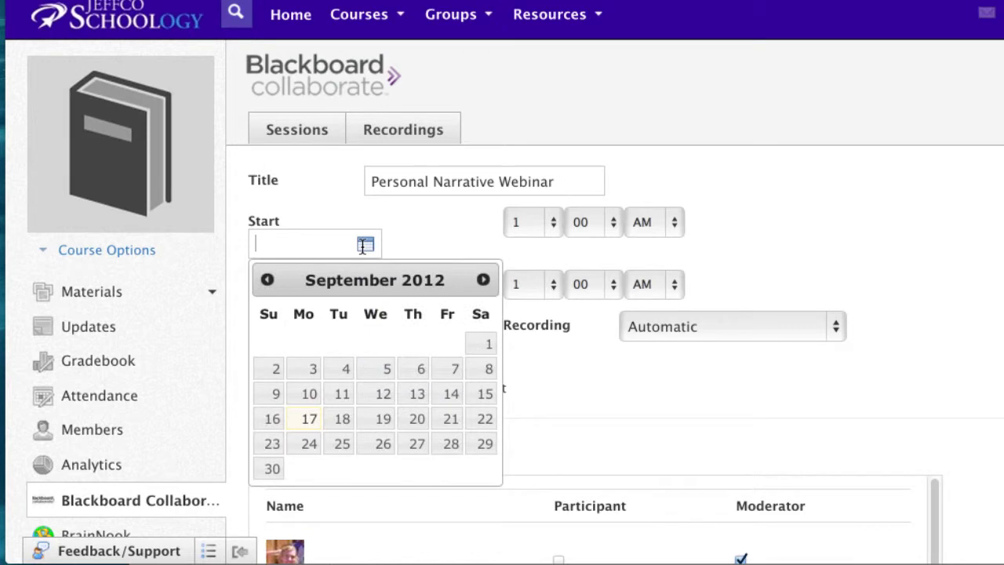
pyautogui.click(345, 421)
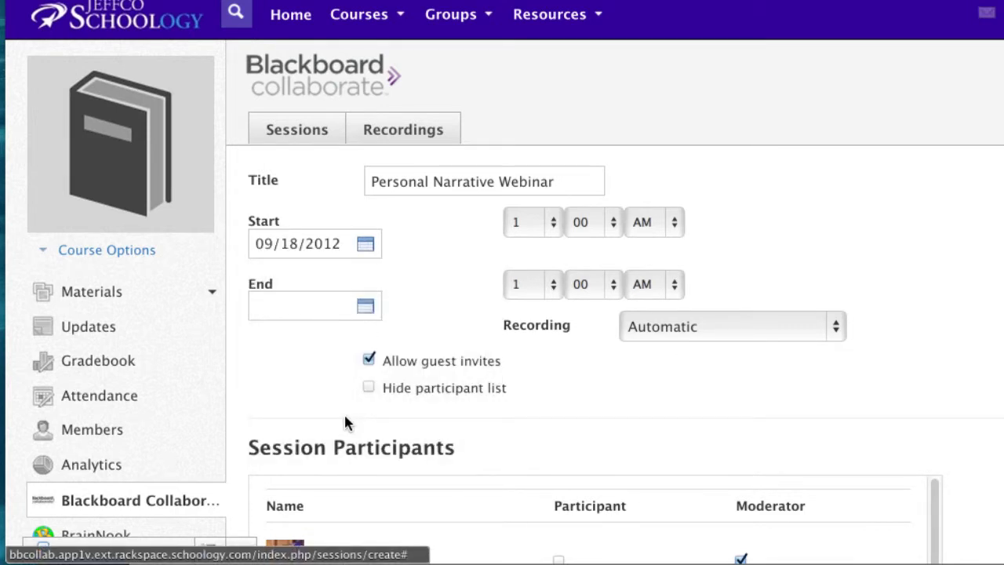
pyautogui.click(366, 307)
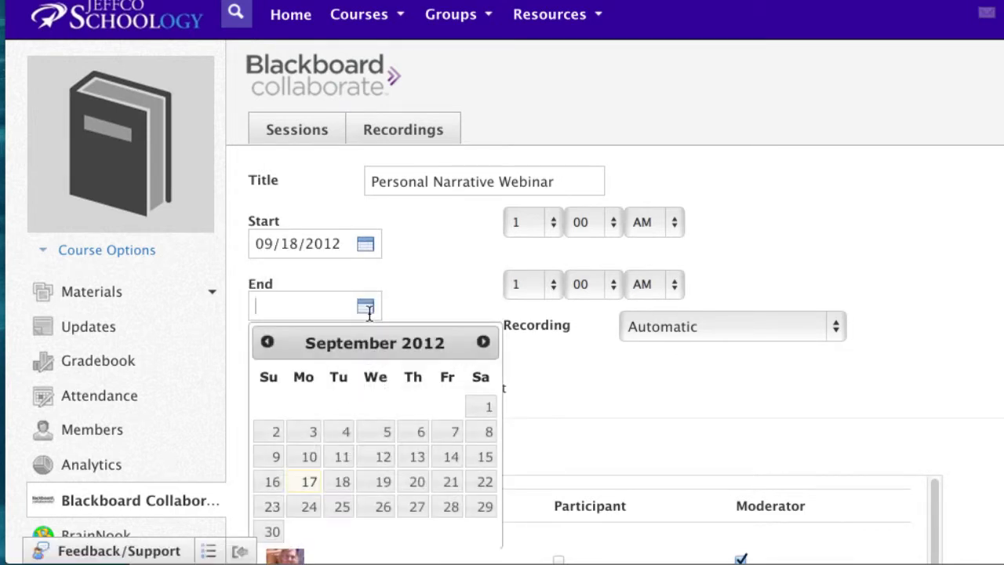
pyautogui.click(343, 482)
# Step: Set the session's start time to 2:15 PM and its end time to 4:00 PM
pyautogui.click(534, 223)
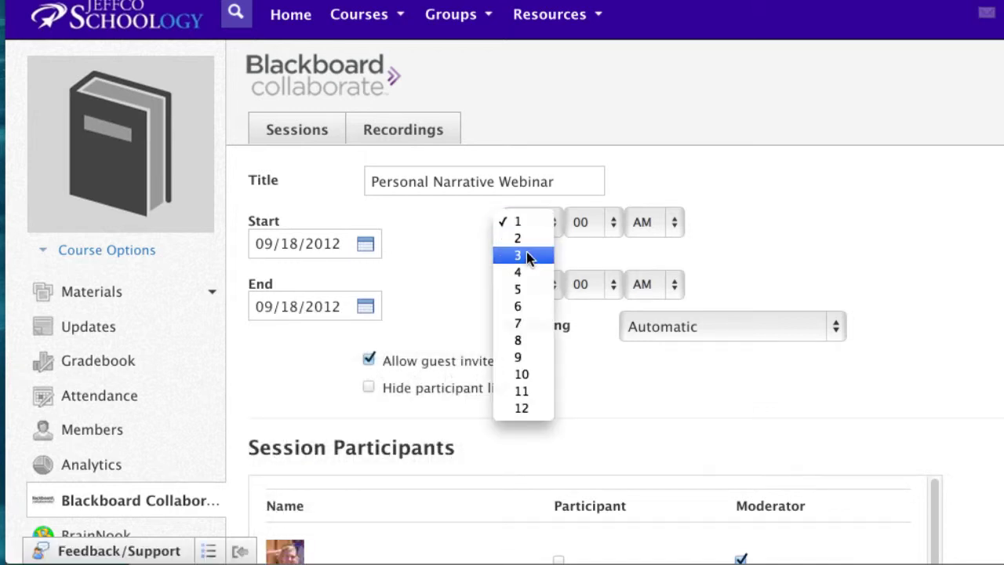
pyautogui.click(524, 238)
pyautogui.click(616, 229)
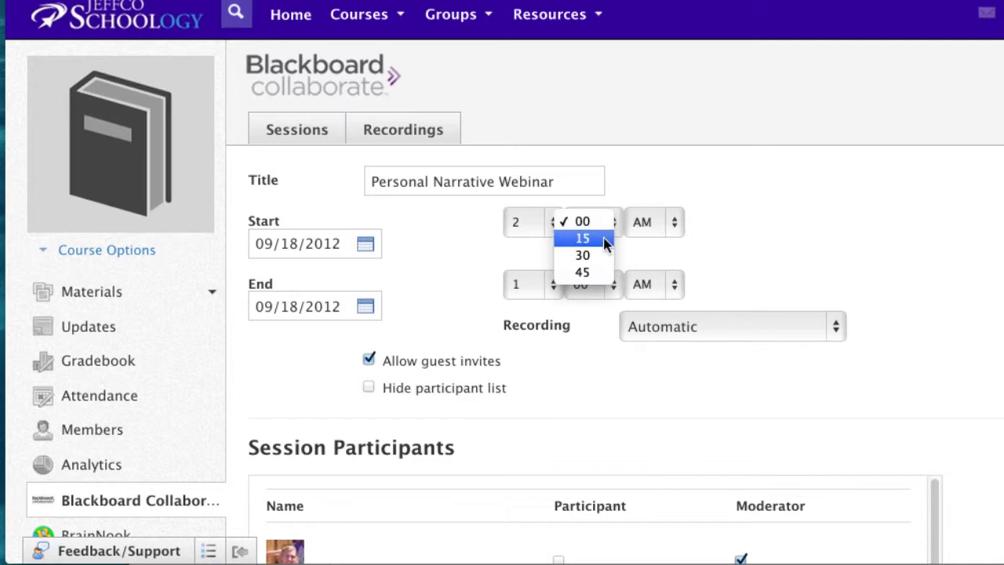
pyautogui.click(607, 240)
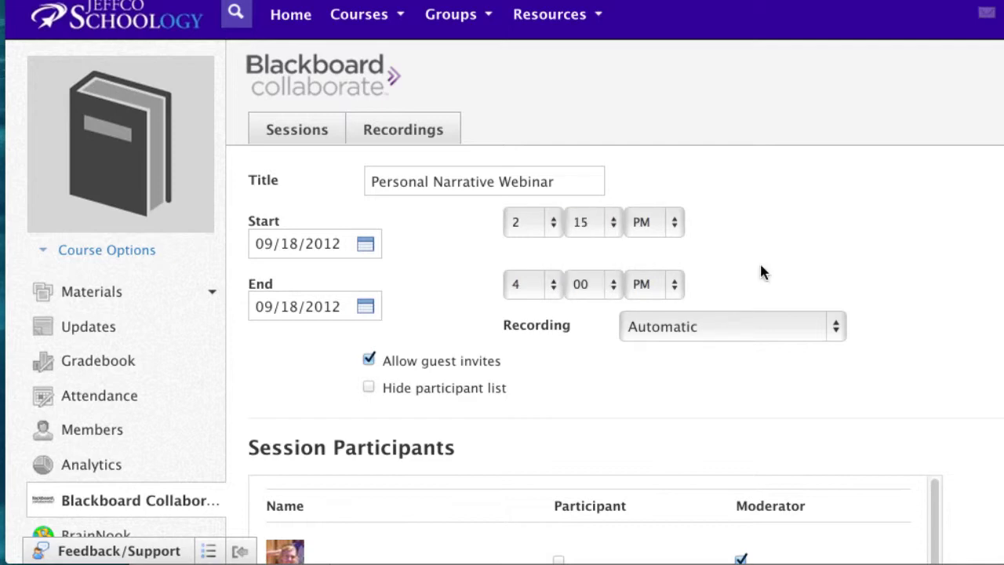
# Step: Change the second listed member's session role from moderator to participant
pyautogui.scroll(-8, 761, 272)
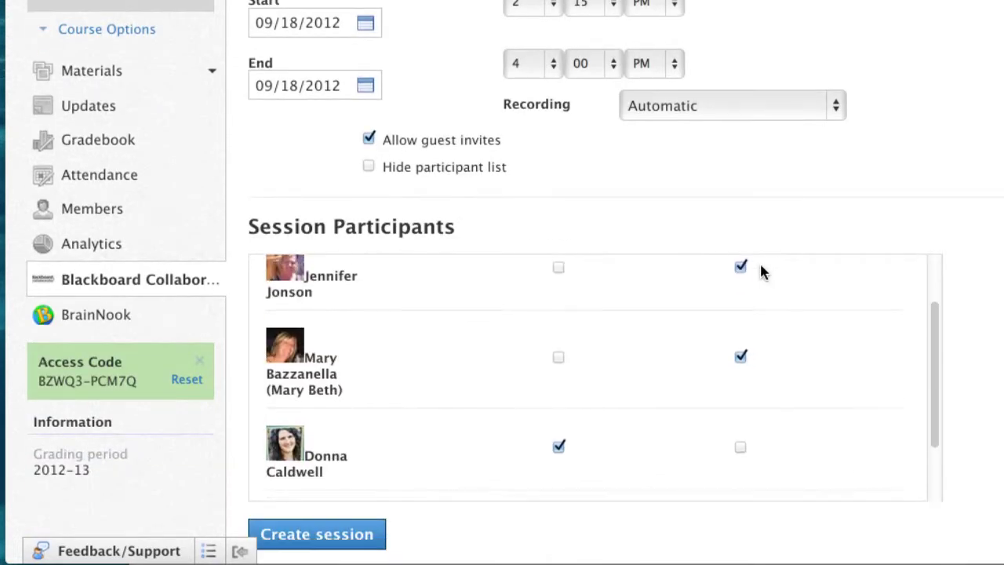
pyautogui.scroll(4, 761, 272)
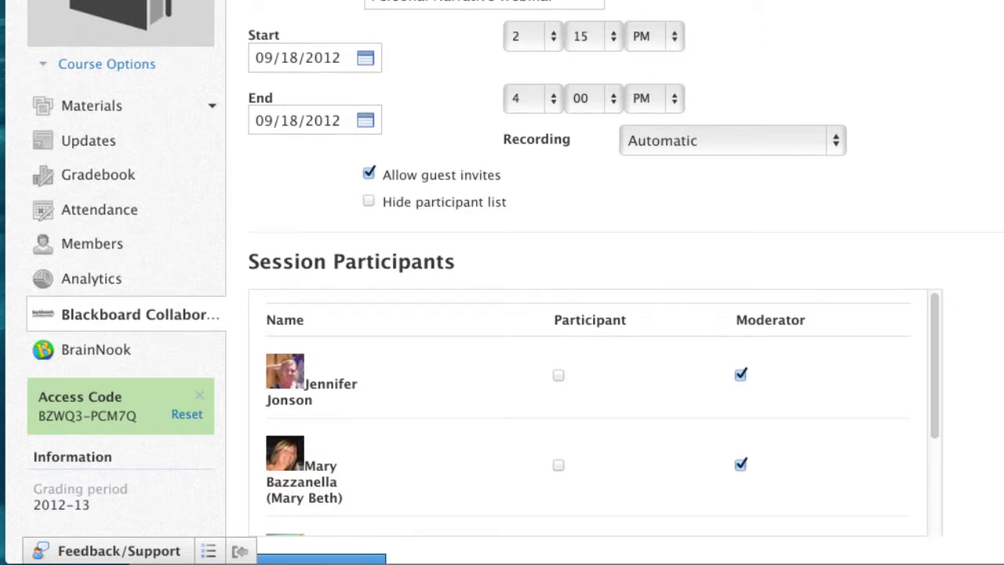
pyautogui.scroll(-5, 550, 314)
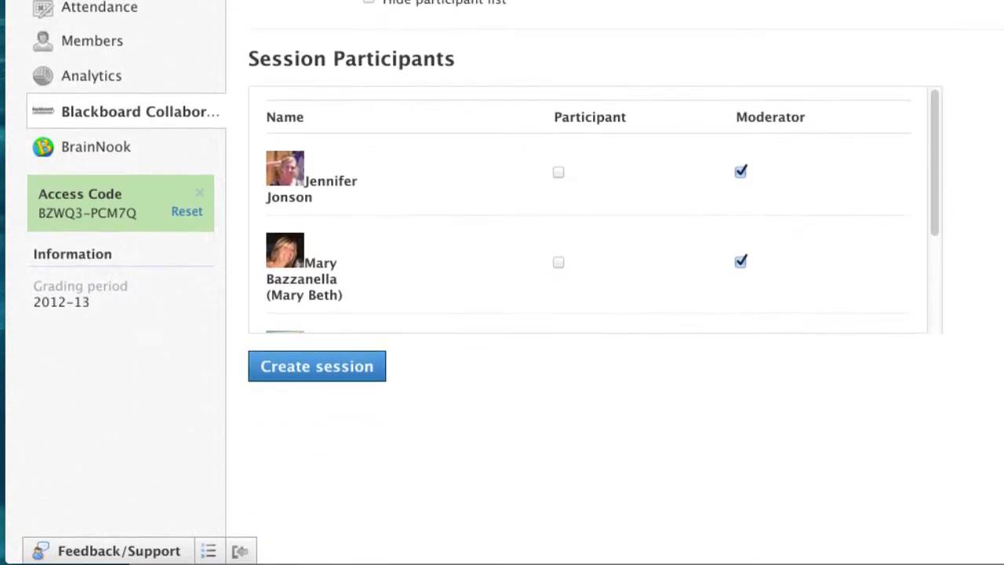
pyautogui.moveTo(935, 190); pyautogui.dragTo(951, 156)
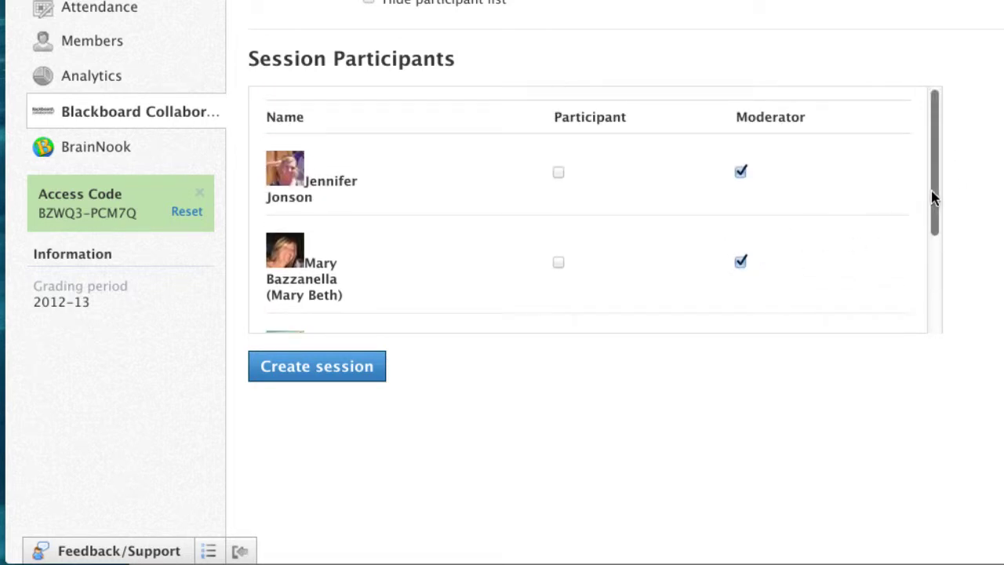
pyautogui.scroll(-3, 934, 212)
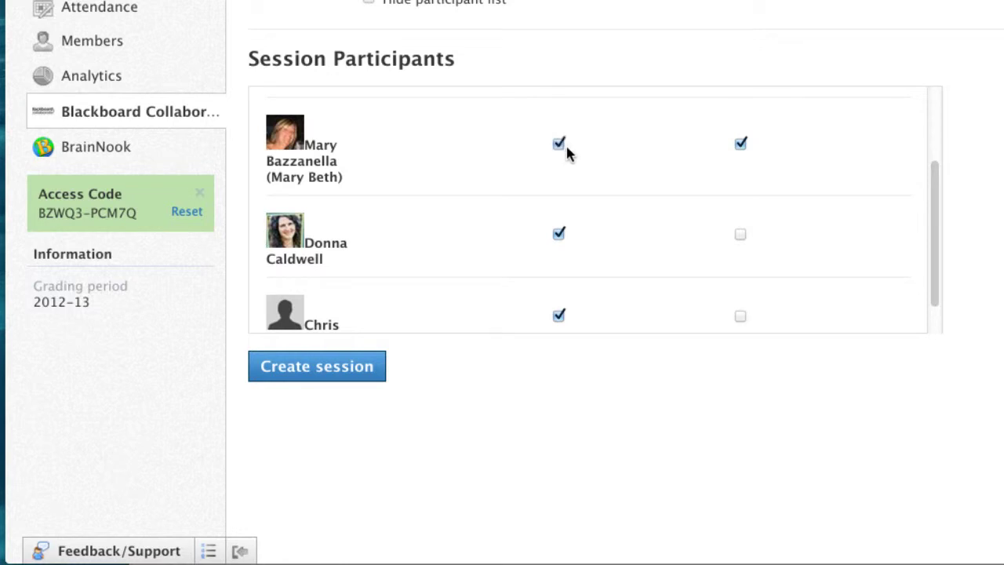
pyautogui.click(741, 144)
pyautogui.moveTo(944, 201); pyautogui.dragTo(932, 130)
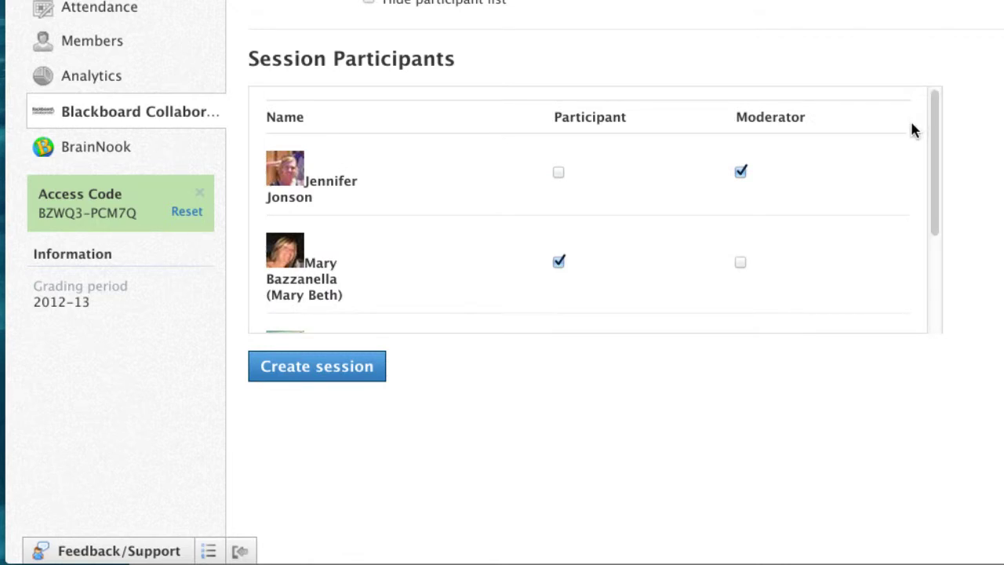
pyautogui.scroll(5, 578, 385)
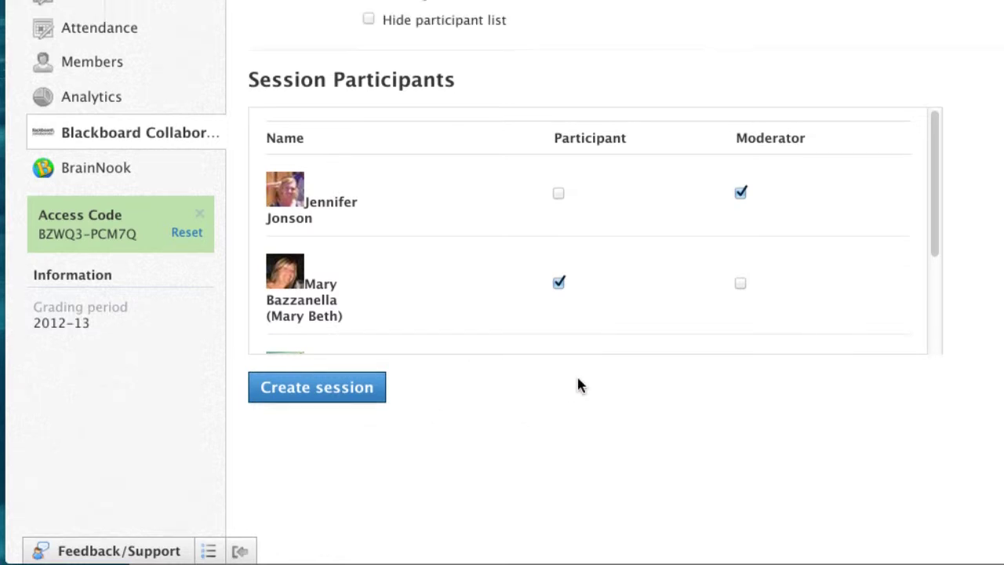
pyautogui.scroll(6, 578, 384)
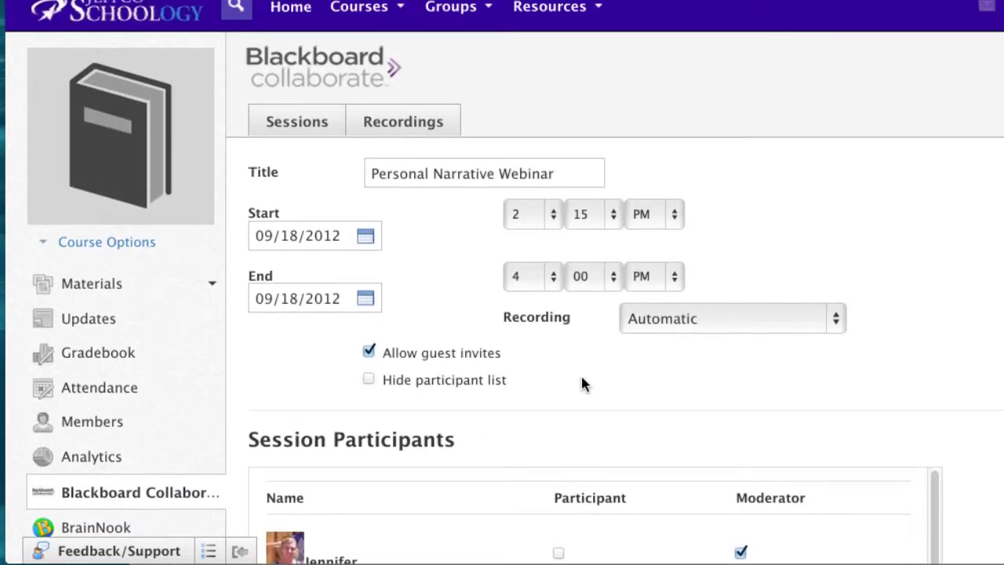
# Step: Set the session's recording mode to Manual and create the session
pyautogui.click(747, 330)
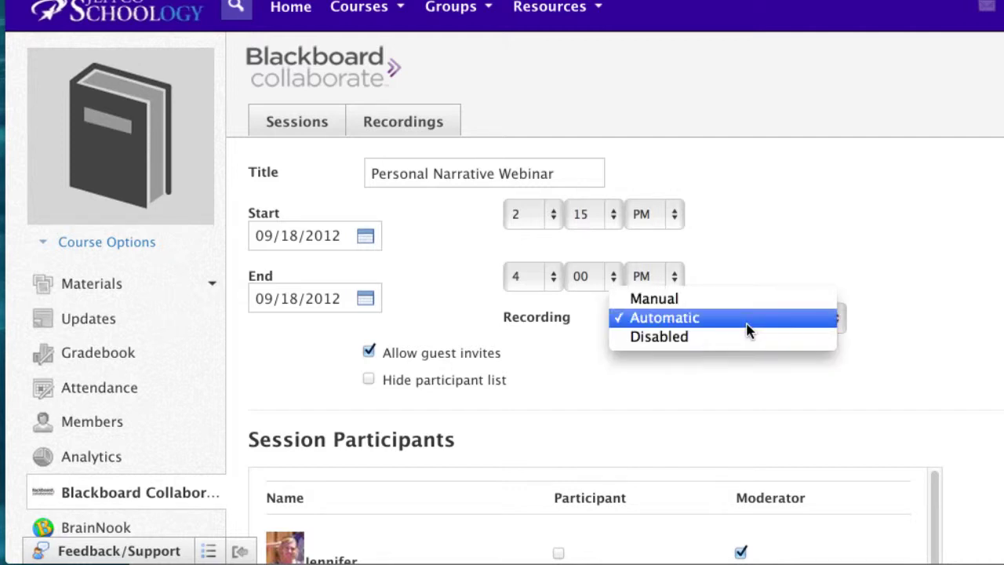
pyautogui.click(693, 299)
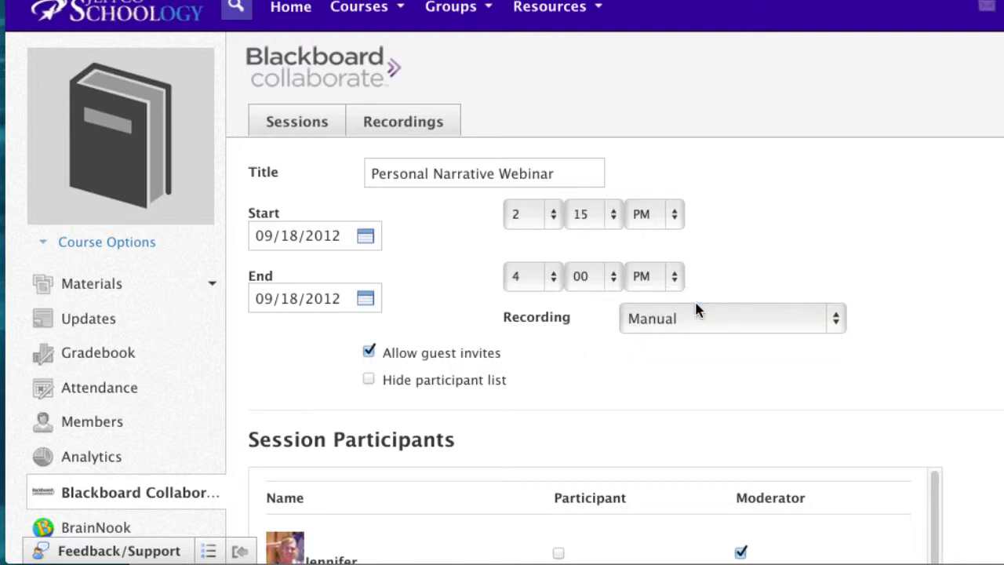
pyautogui.doubleClick(766, 360)
pyautogui.scroll(-10, 767, 361)
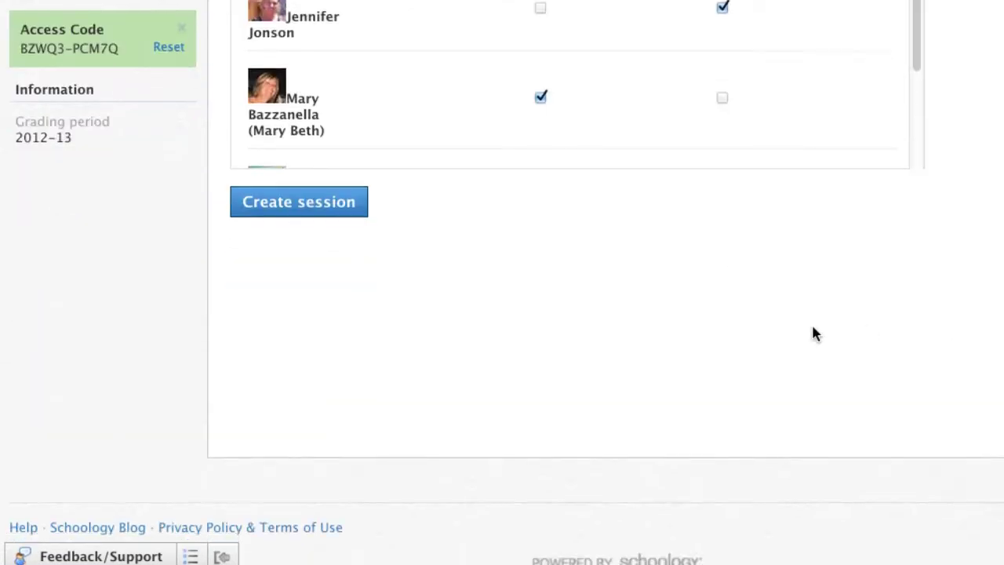
pyautogui.click(312, 203)
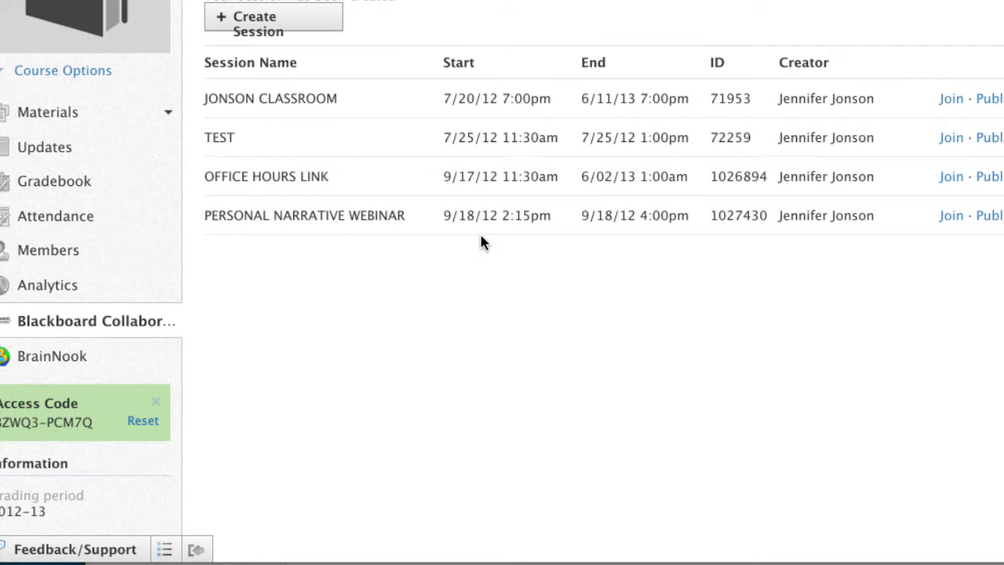
# Step: Check the Blackboard Collaborate sessions and recordings available in the student view of the course
pyautogui.scroll(4, 481, 235)
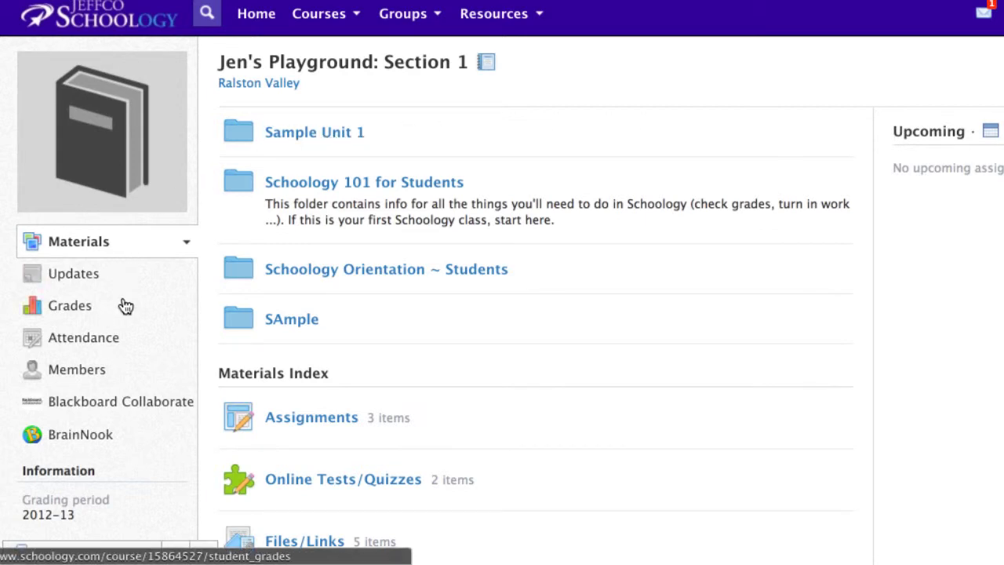
pyautogui.click(116, 405)
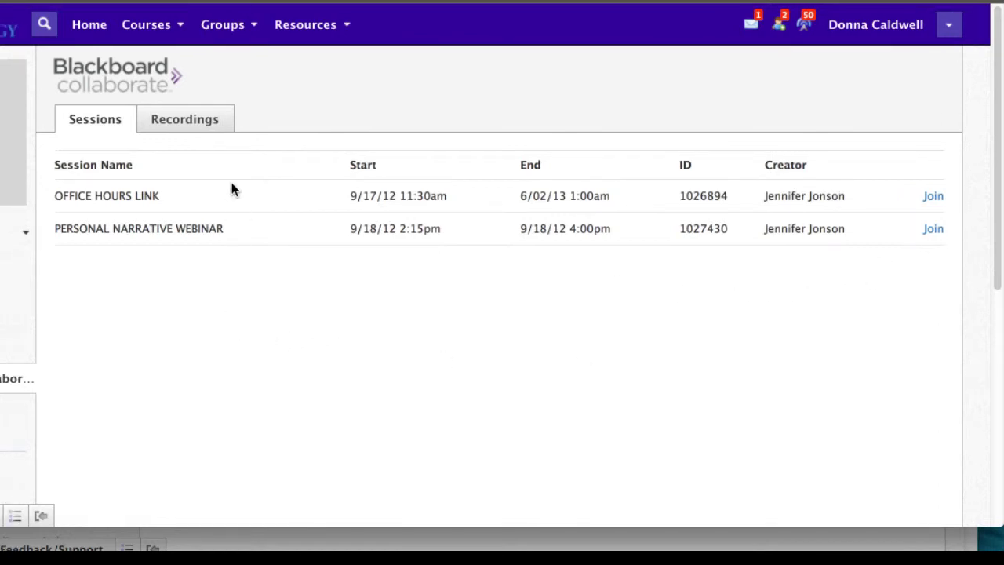
pyautogui.click(188, 131)
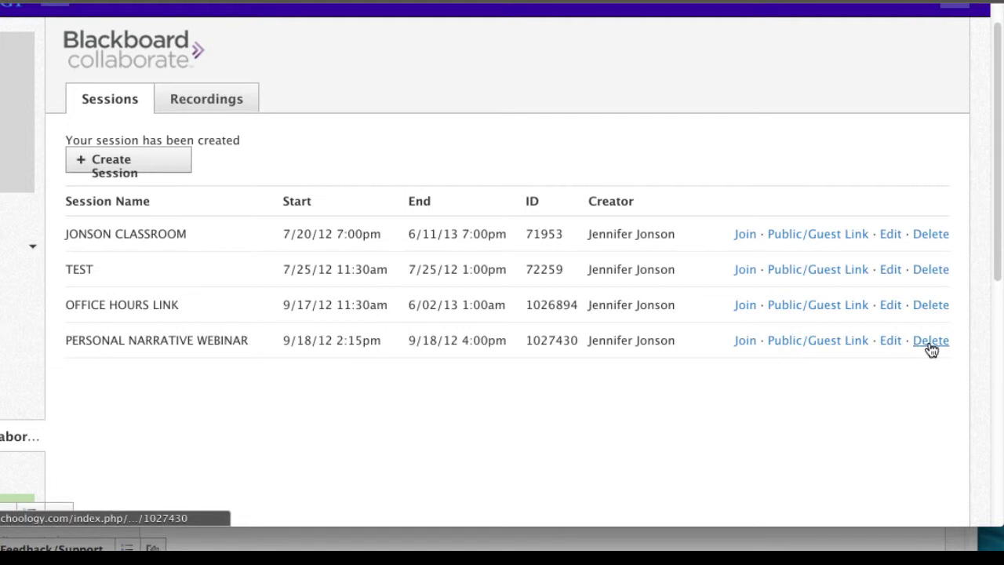
# Step: Delete the TEST session and copy the public/guest link of the Personal Narrative Webinar session
pyautogui.click(893, 311)
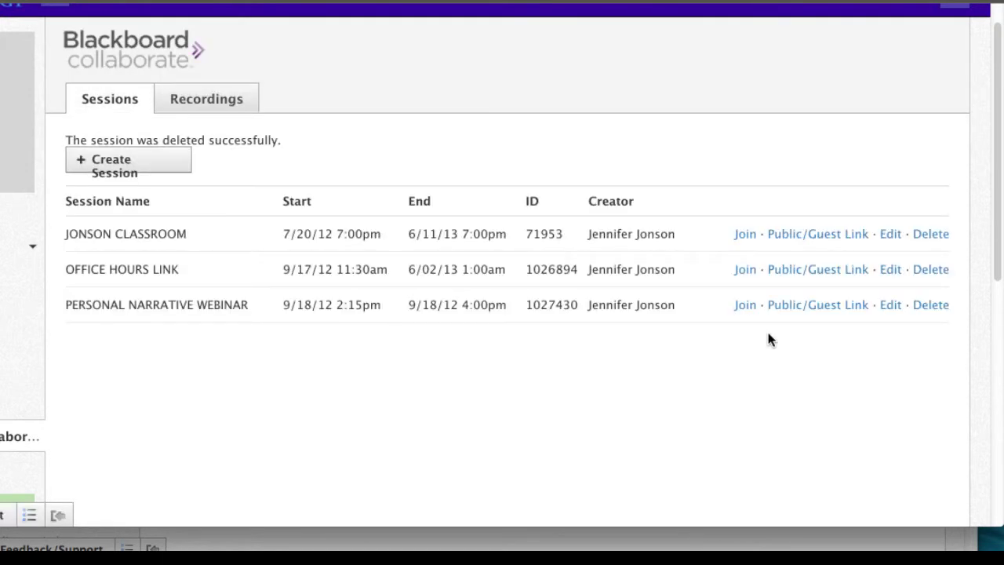
pyautogui.click(811, 308)
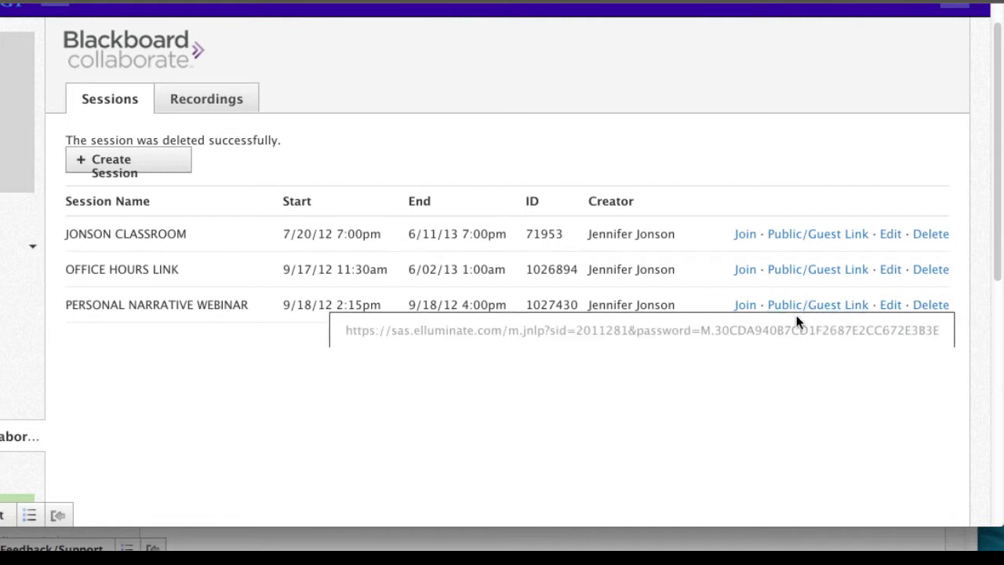
pyautogui.moveTo(345, 331); pyautogui.dragTo(932, 337)
pyautogui.press('super+c')
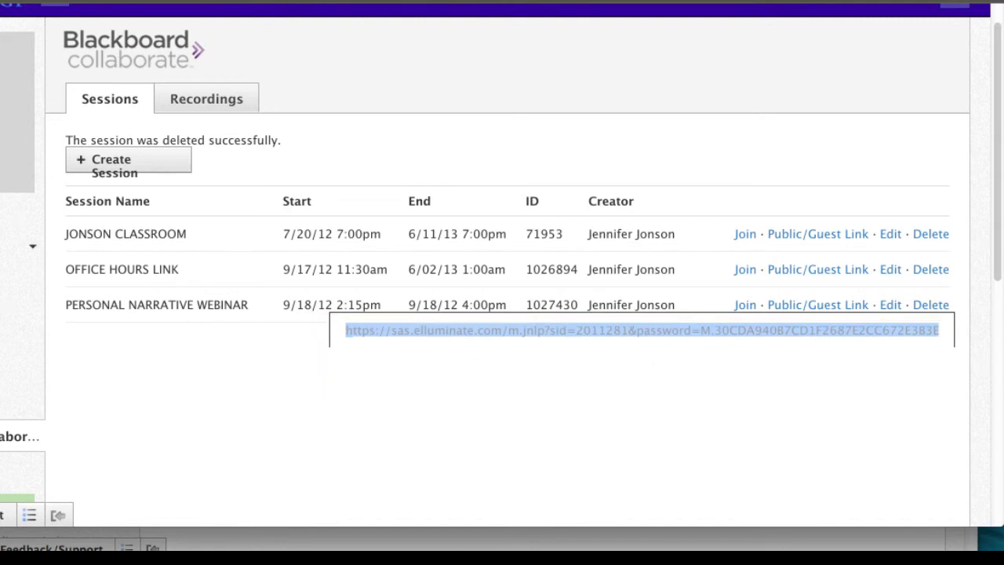
# Step: Attach the copied guest link, with its embedded session password, to the course update "Link for today's webinar" and post it
pyautogui.press('super+Tab')
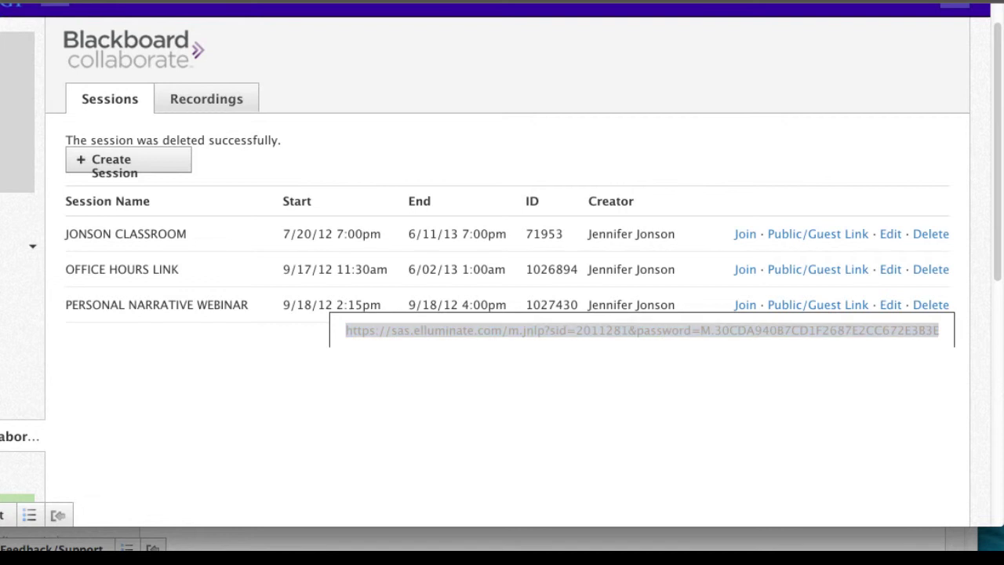
pyautogui.click(149, 200)
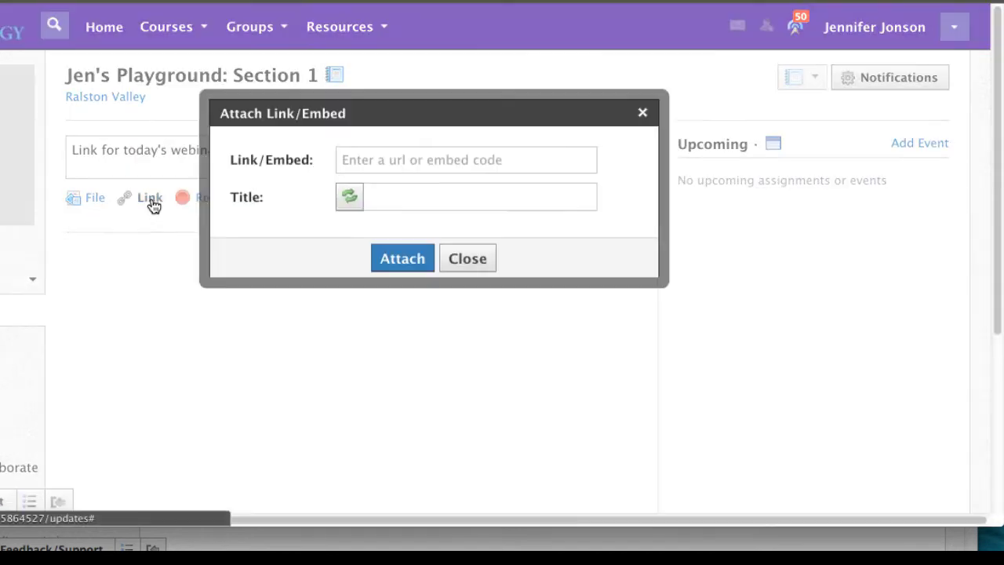
pyautogui.click(379, 162)
pyautogui.press('super+v')
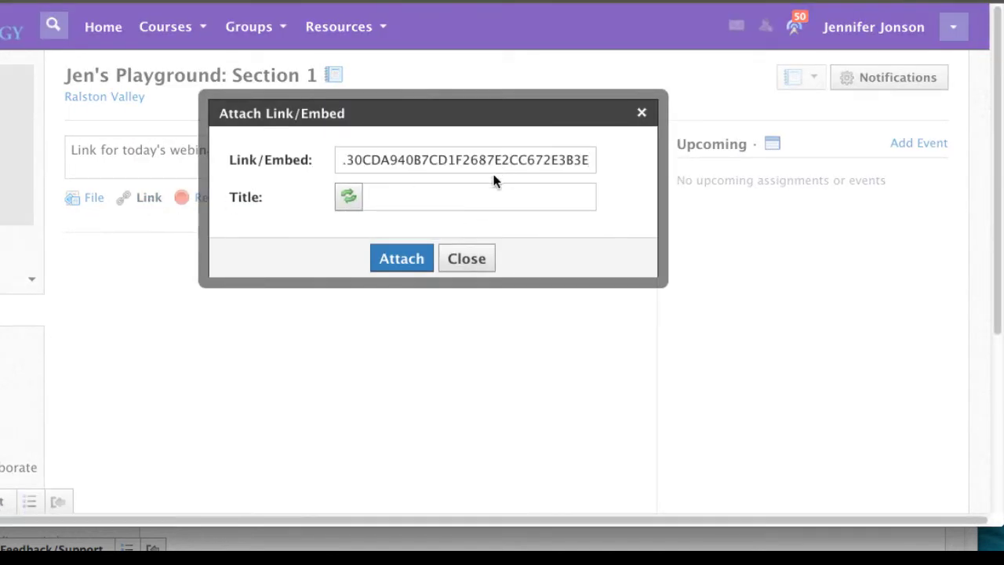
pyautogui.click(419, 259)
pyautogui.click(609, 265)
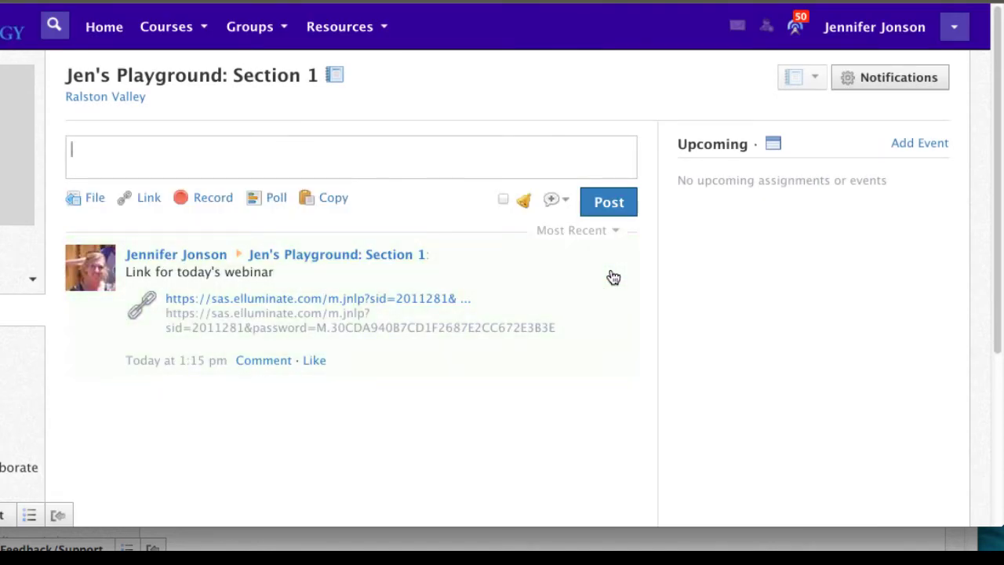
# Step: Return to the course's Blackboard Collaborate page
pyautogui.click(16, 467)
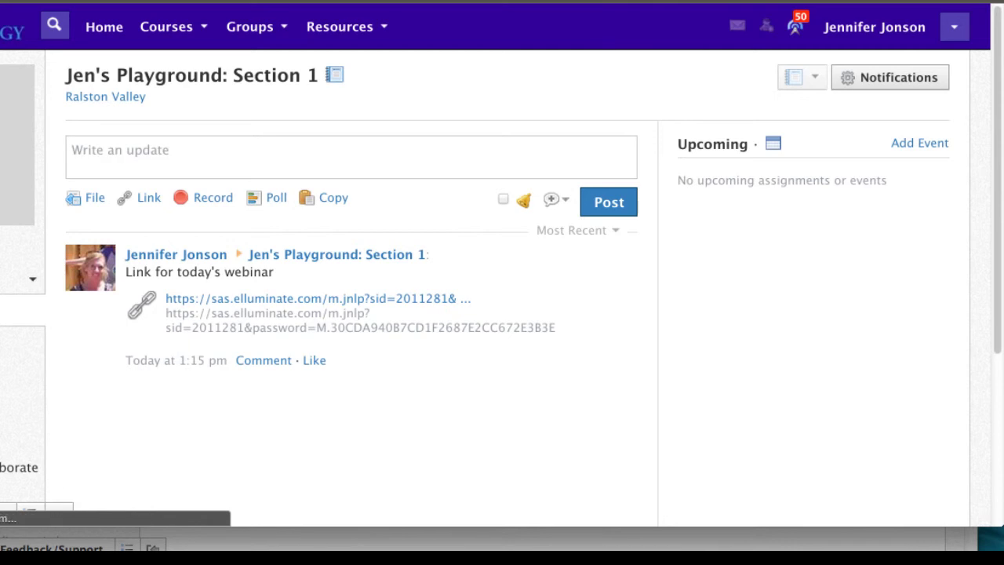